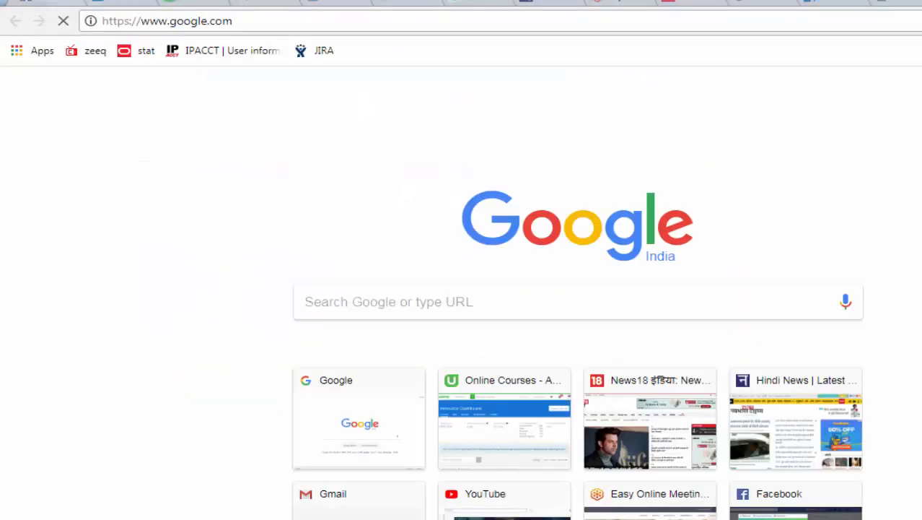
text(Down)
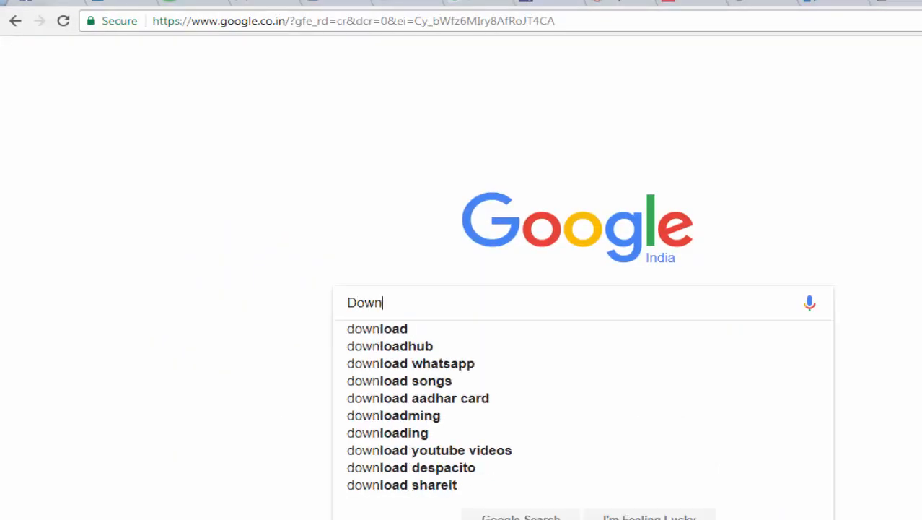
text(load Tosca)
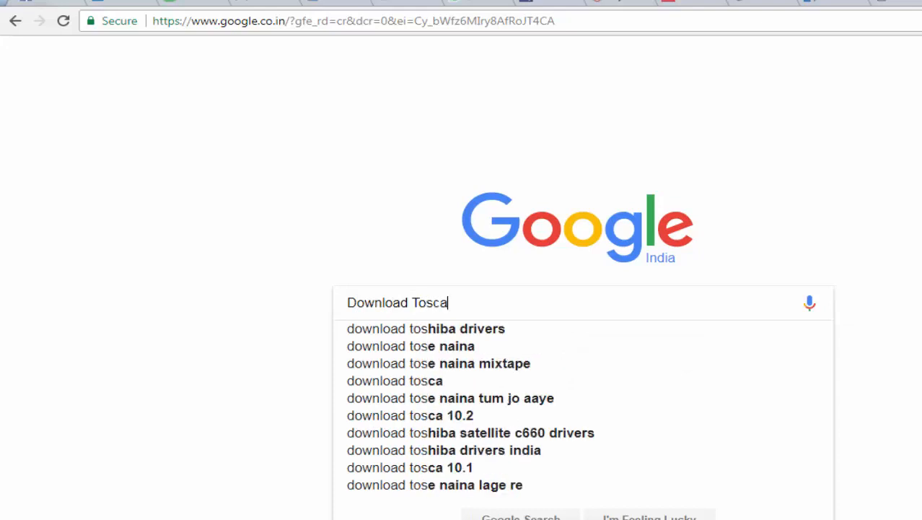
- Run the Google search for "Download Tosca" to reach the Tricentis free trial page
key(Return)
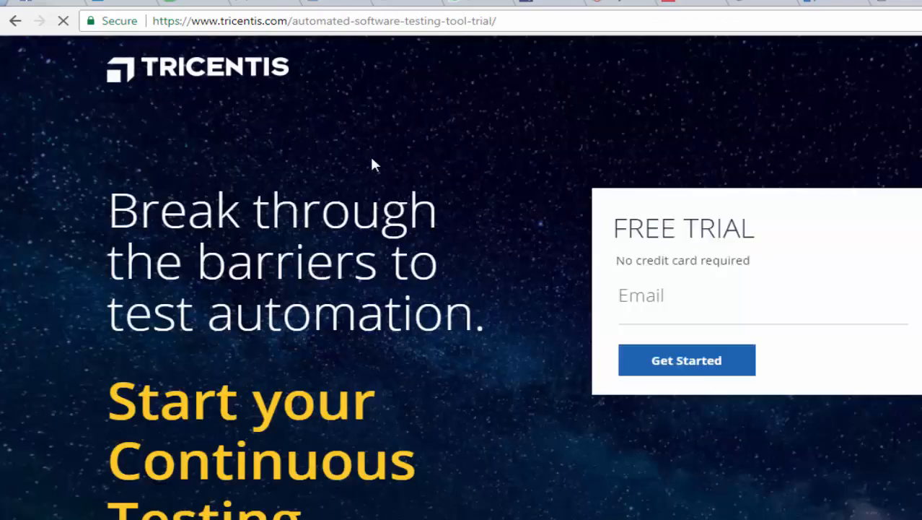
- Enter the email address and submit it with Get Started to begin trial signup
click(647, 311)
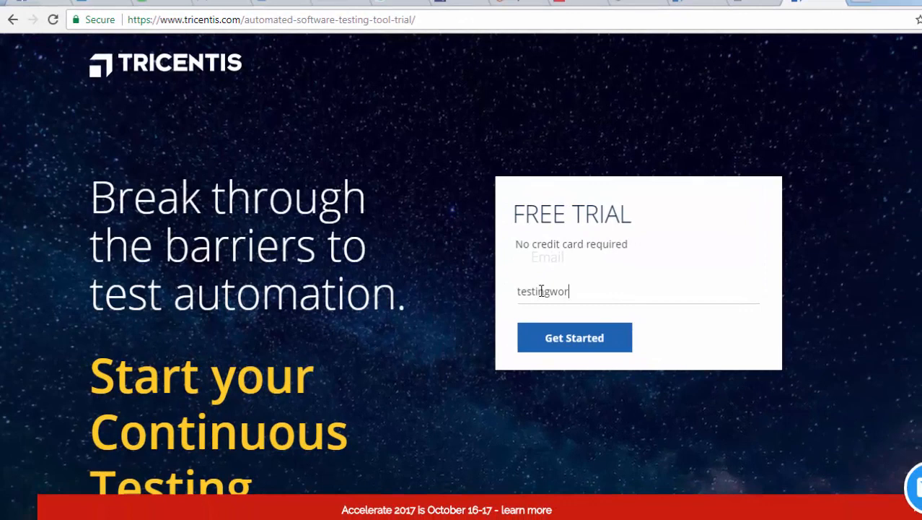
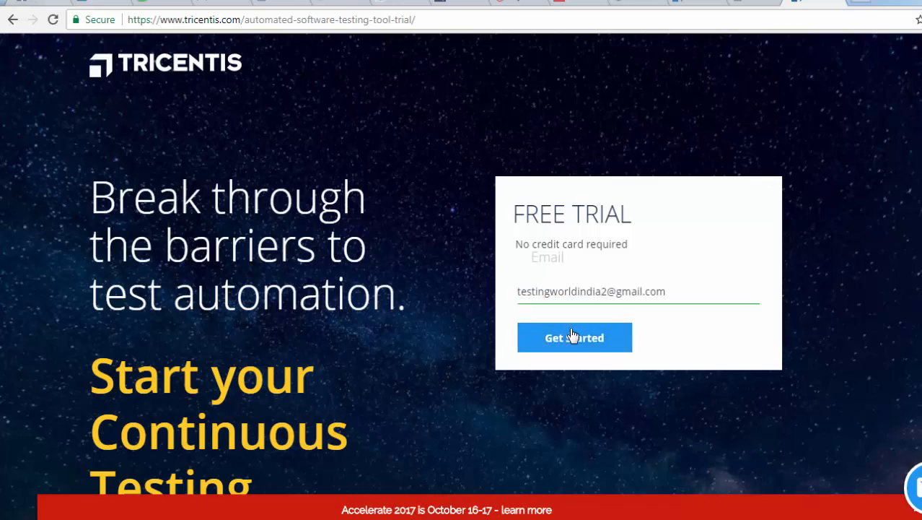
click(572, 334)
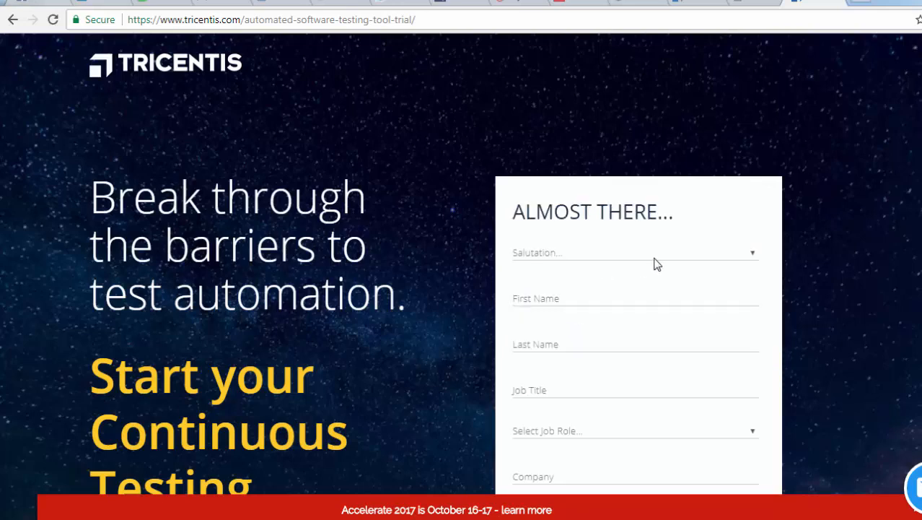
scroll(655, 263, down, 2)
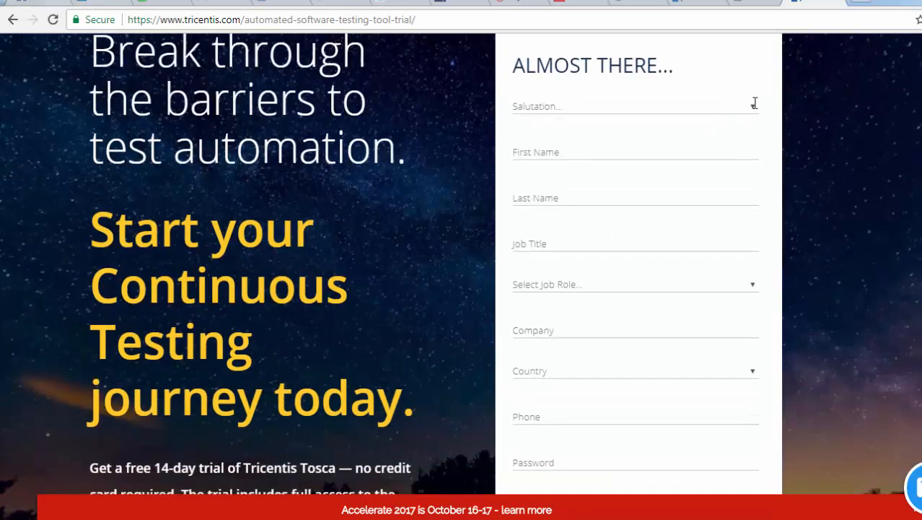
- Fill in salutation Mr., first name, last name, job title and IT / System Administrator job role
click(752, 106)
click(698, 109)
click(603, 149)
text(T)
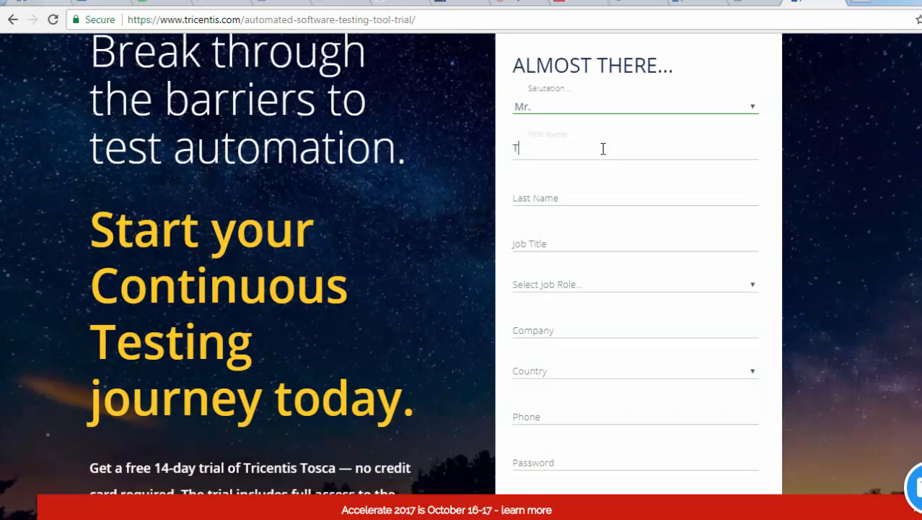
text(esting)
key(Tab)
text(Wo)
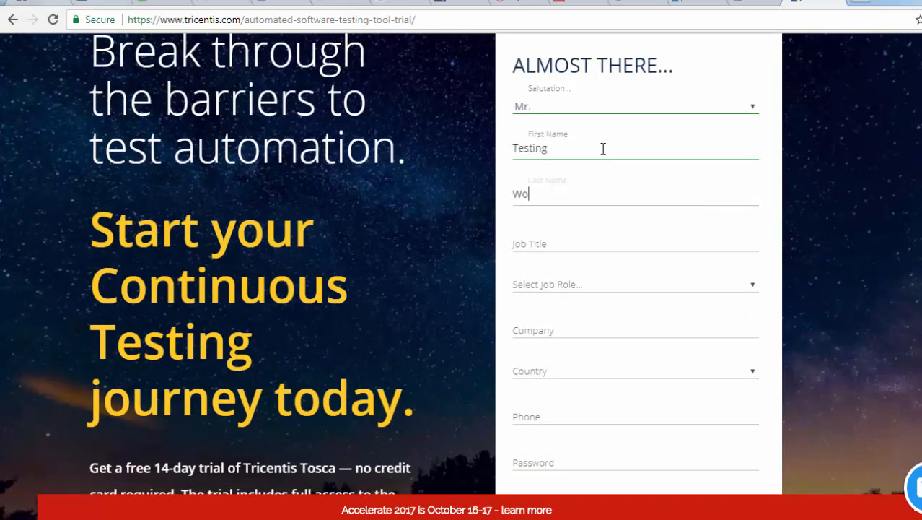
text(rld)
key(Tab)
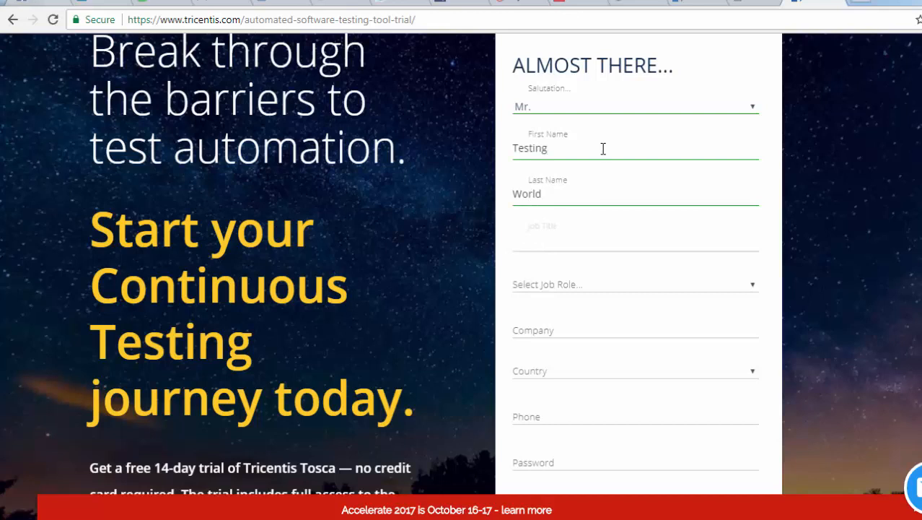
text(QA)
key(Tab)
key(Down)
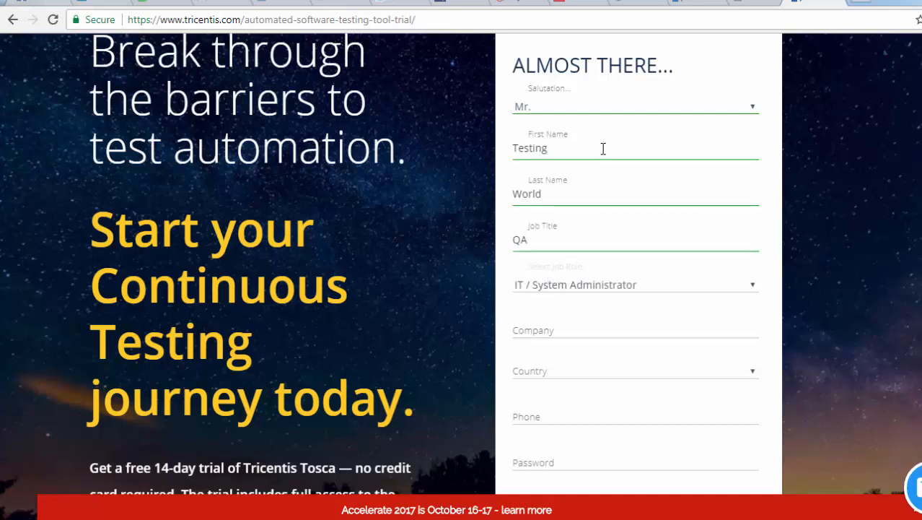
key(Tab)
text(ABC)
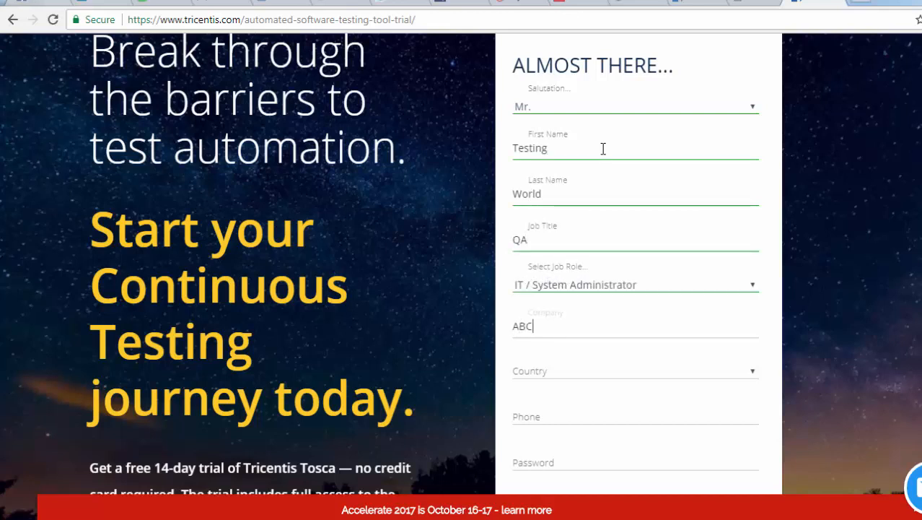
text(D)
- Enter company, country India, phone number and password twice, then submit with Download Now
key(Tab)
key(Down)
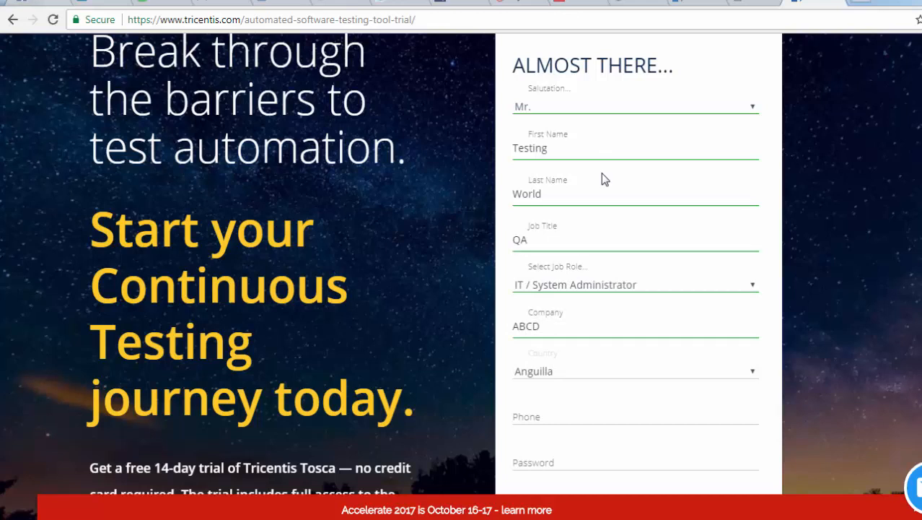
click(547, 359)
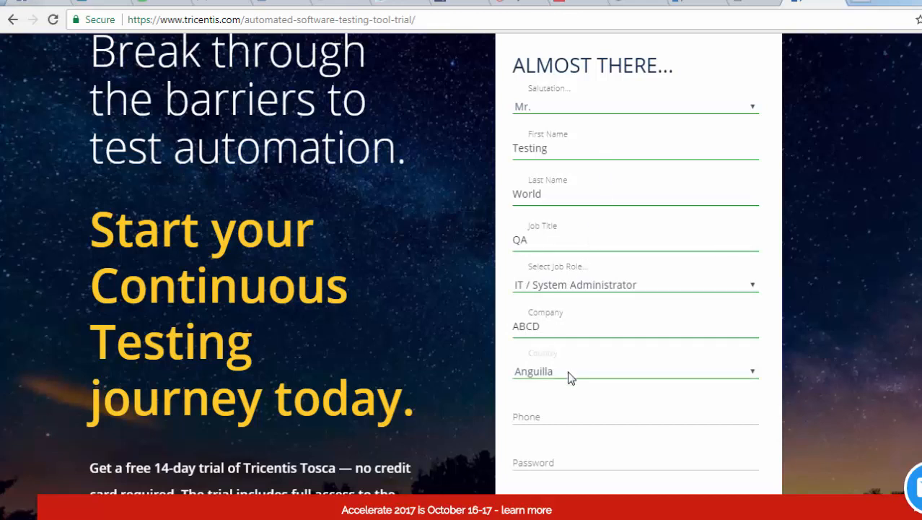
click(567, 371)
text(in)
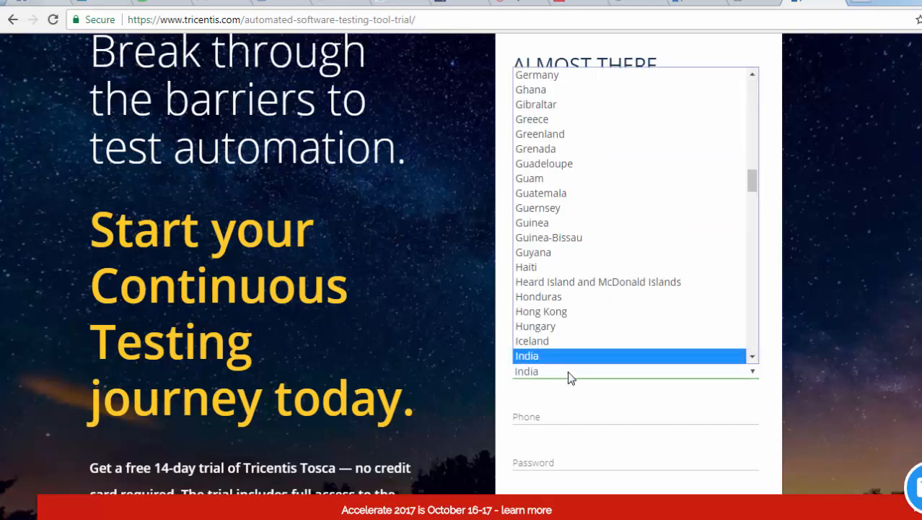
key(Return)
click(560, 415)
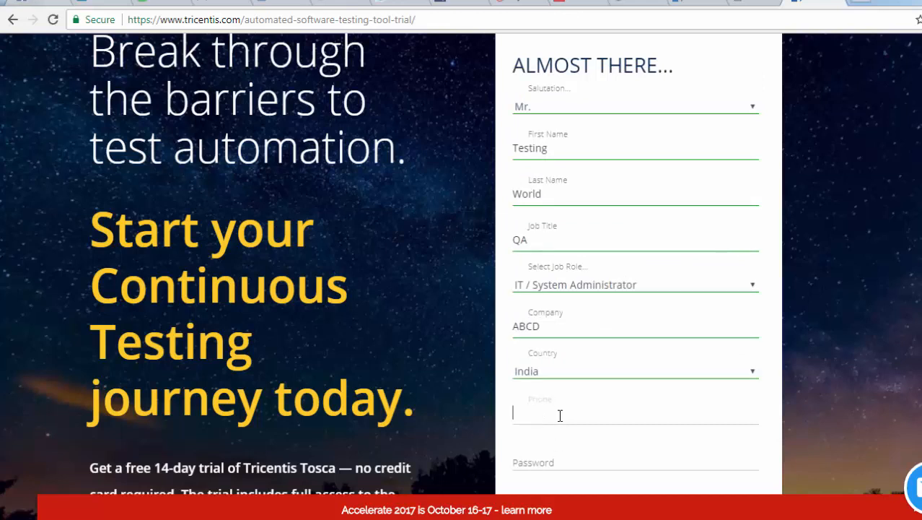
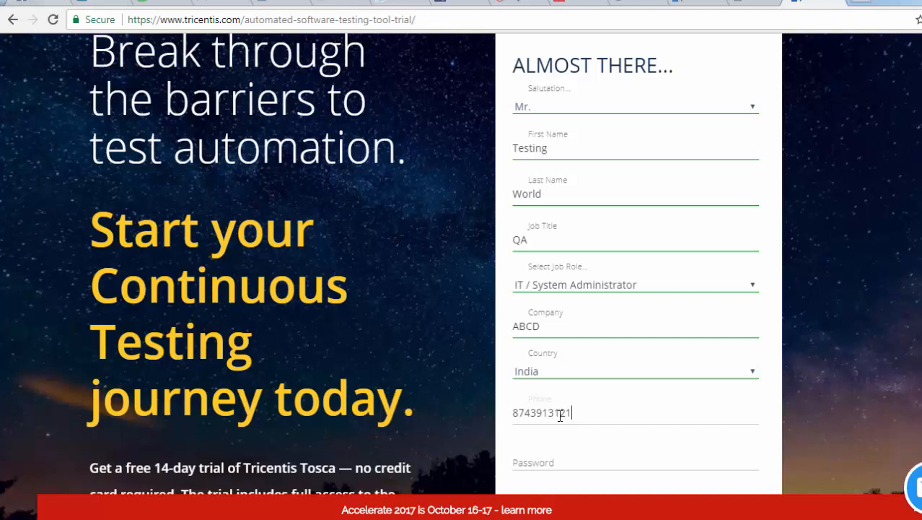
click(534, 461)
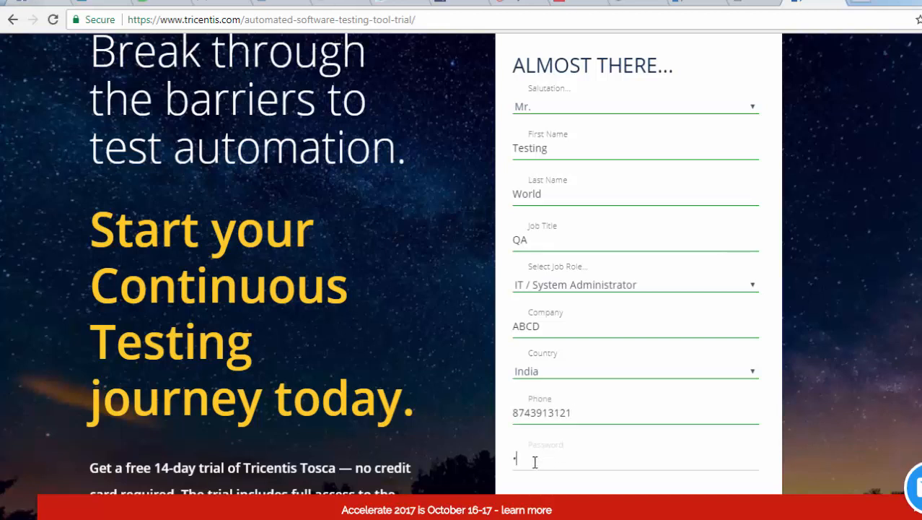
text(••••••••)
scroll(638, 202, down, 3)
key(Tab)
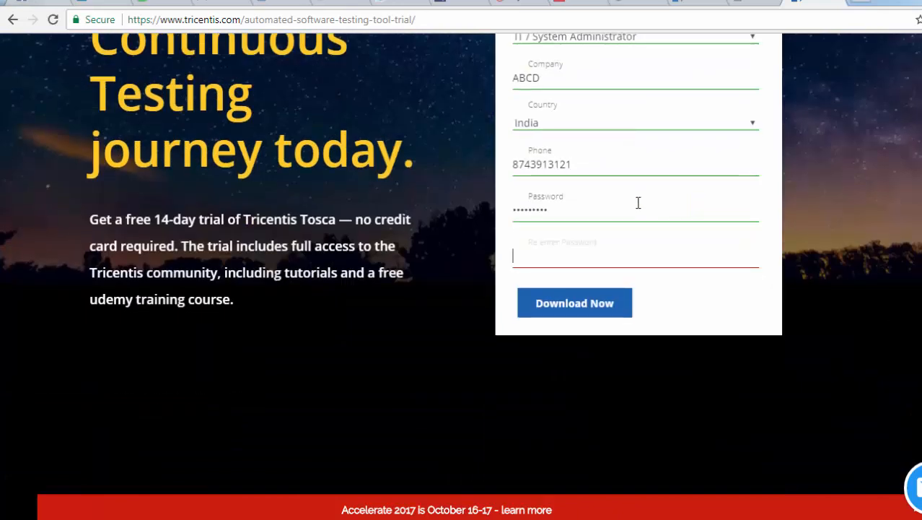
text(•••••••••)
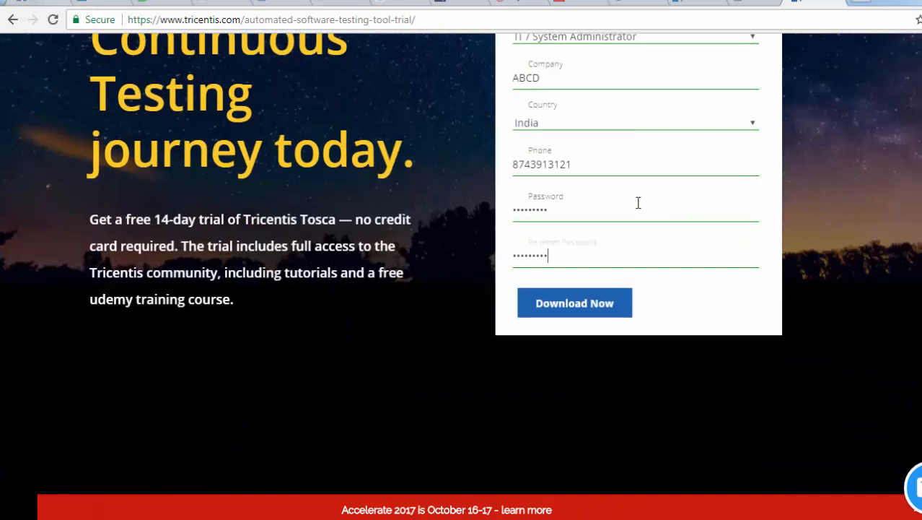
click(604, 306)
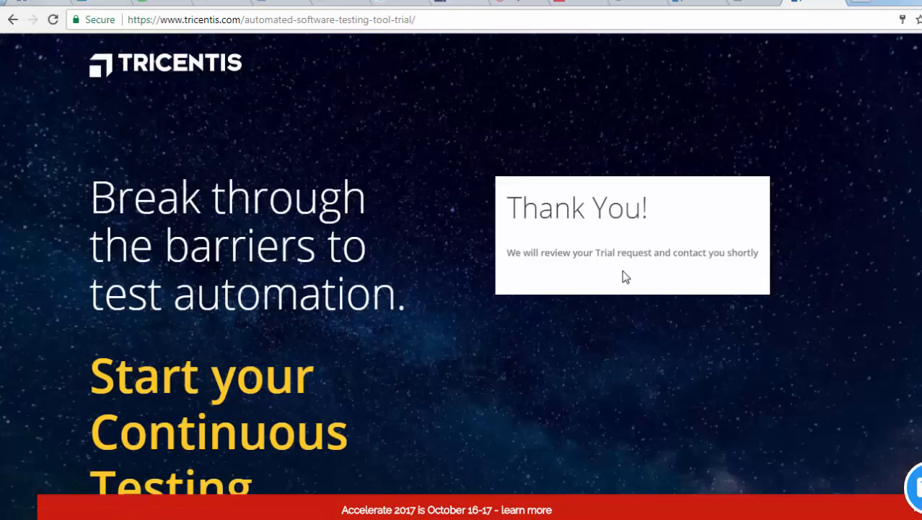
- Follow the Activate your Free Trial email from Gmail and cancel the resulting installer download
click(216, 2)
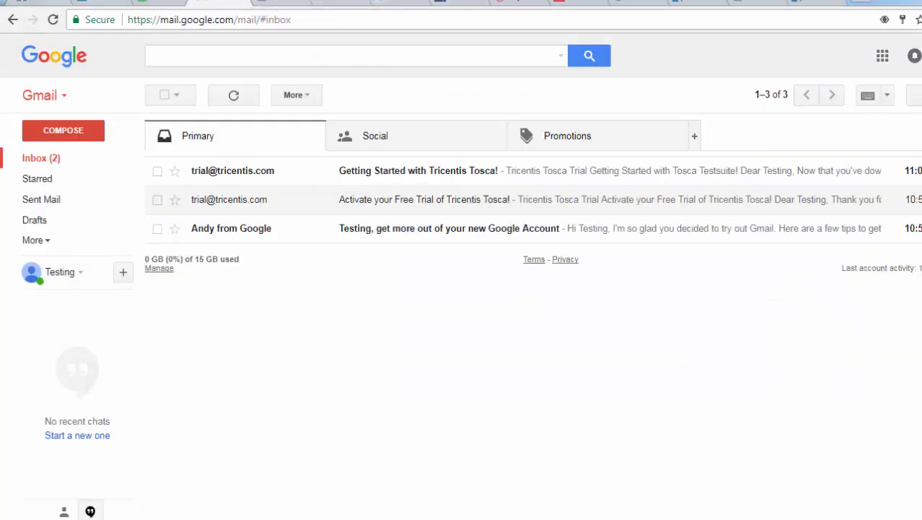
click(473, 201)
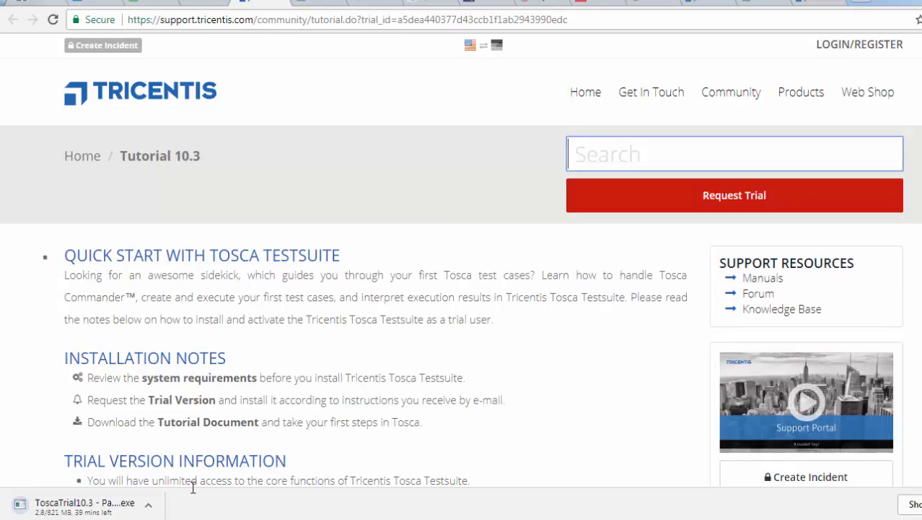
click(148, 504)
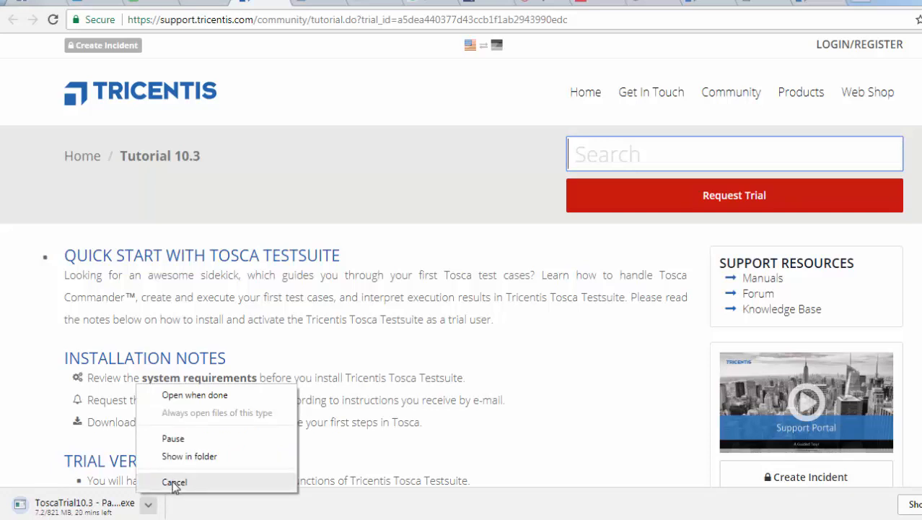
click(173, 480)
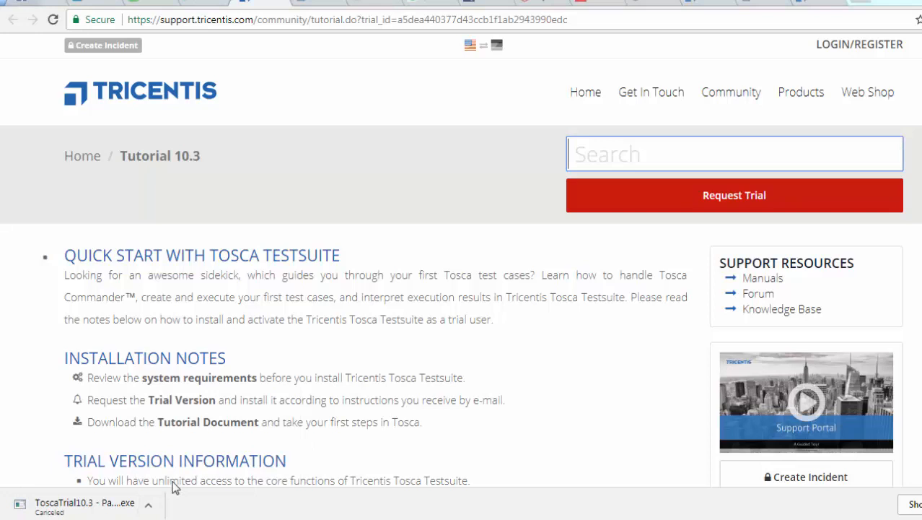
- Locate Tosca10.2.exe in the Explorer search results and launch it to start setup
key(alt+Tab)
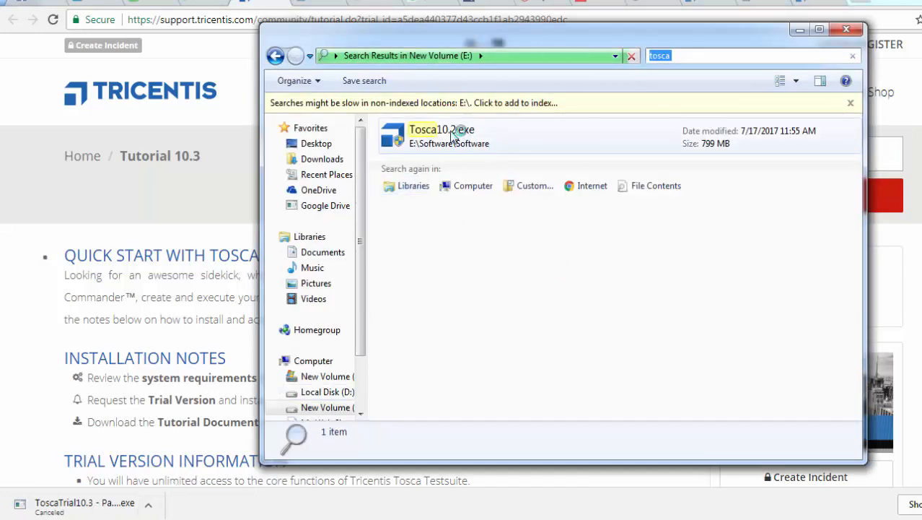
double_click(537, 32)
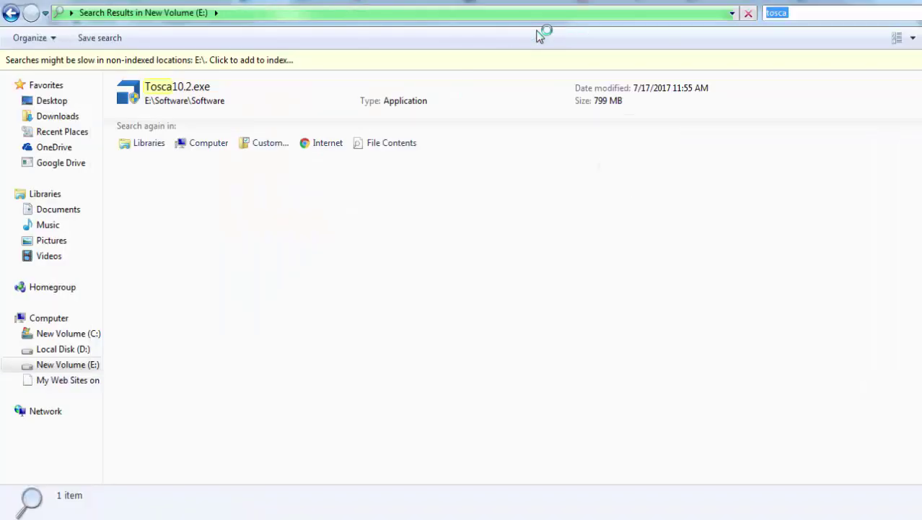
click(207, 90)
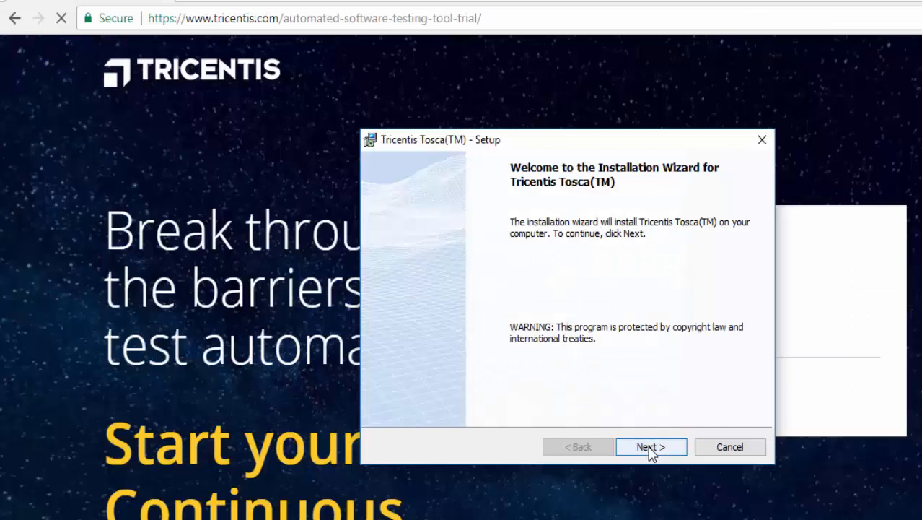
- Accept the license terms and turn off anonymous usage statistics in the setup wizard
click(650, 447)
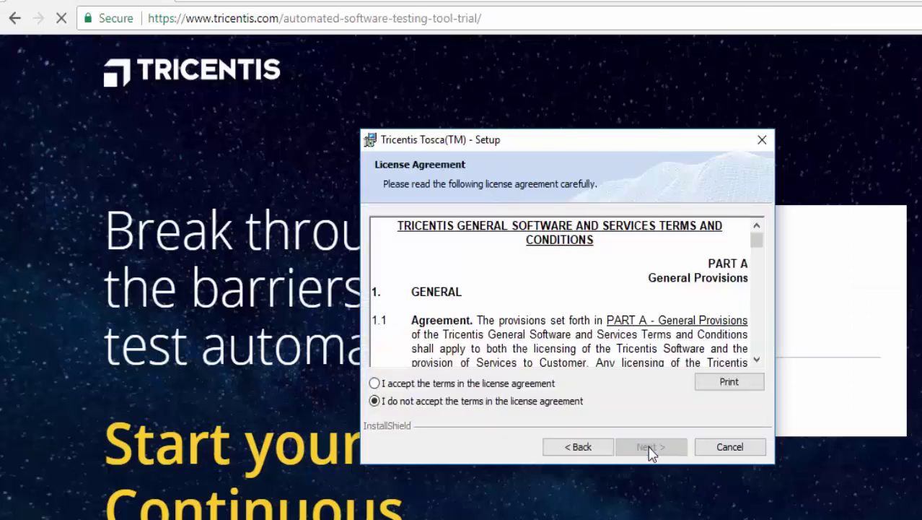
click(488, 387)
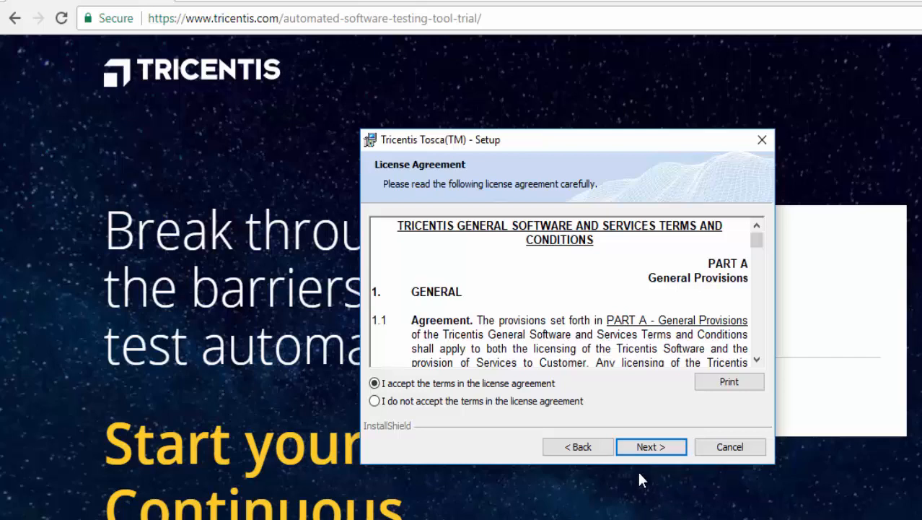
click(678, 450)
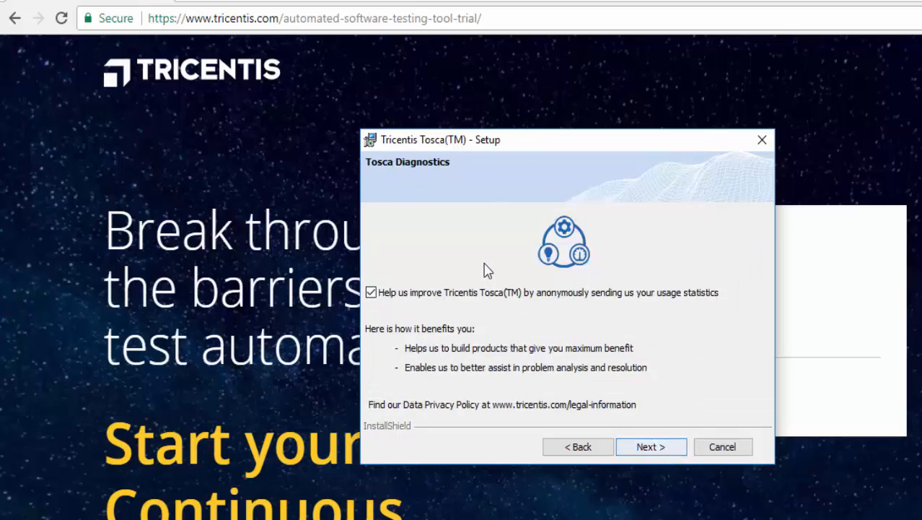
click(371, 292)
click(669, 453)
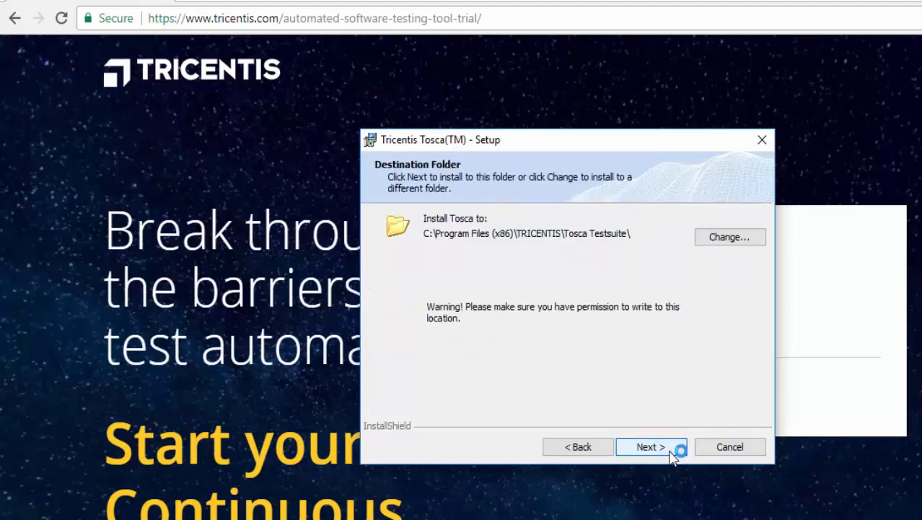
- Keep the default install and project folders and Typical setup, then start installation
click(668, 453)
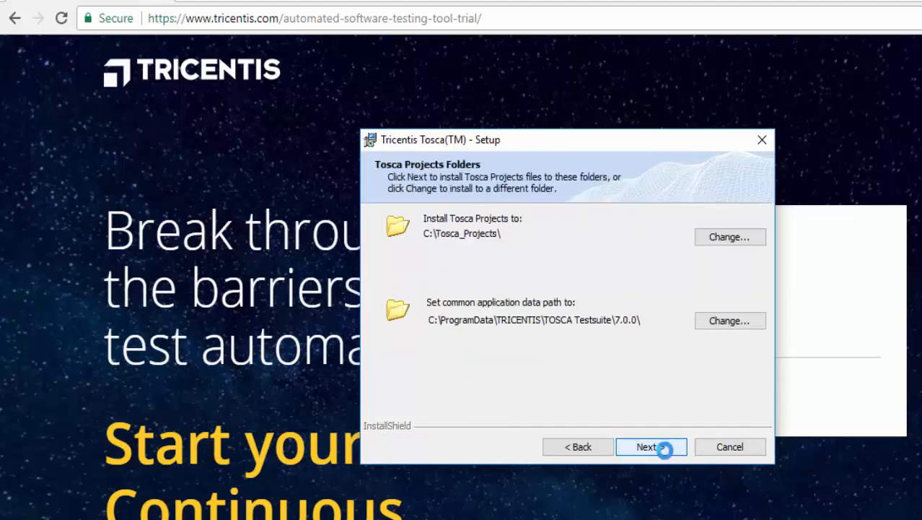
click(664, 452)
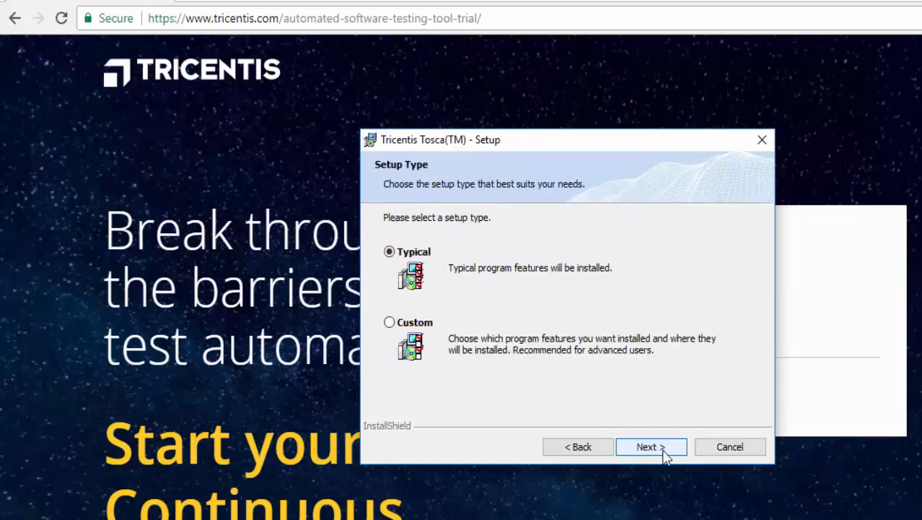
click(660, 453)
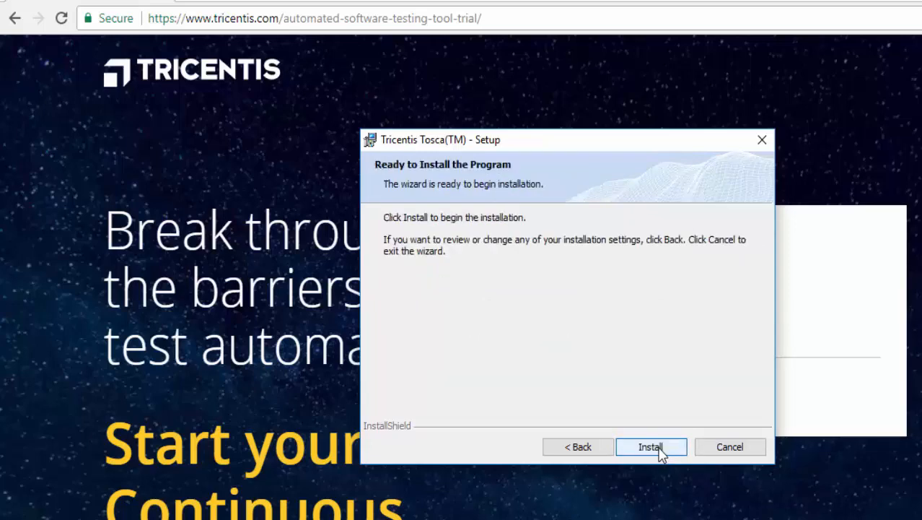
click(656, 448)
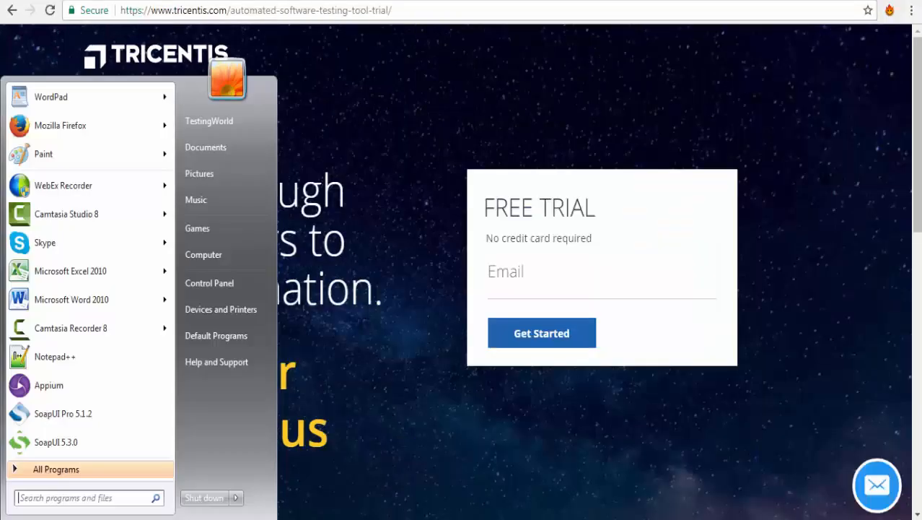
text(to)
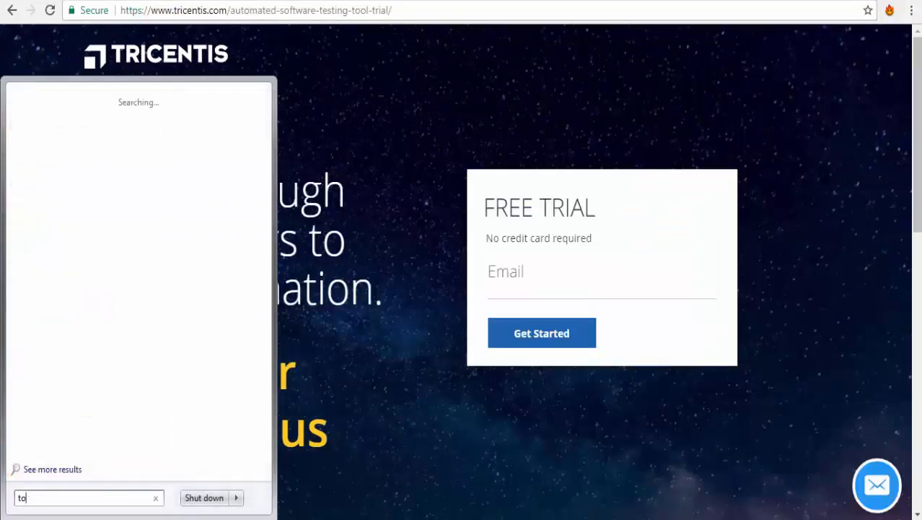
text(s)
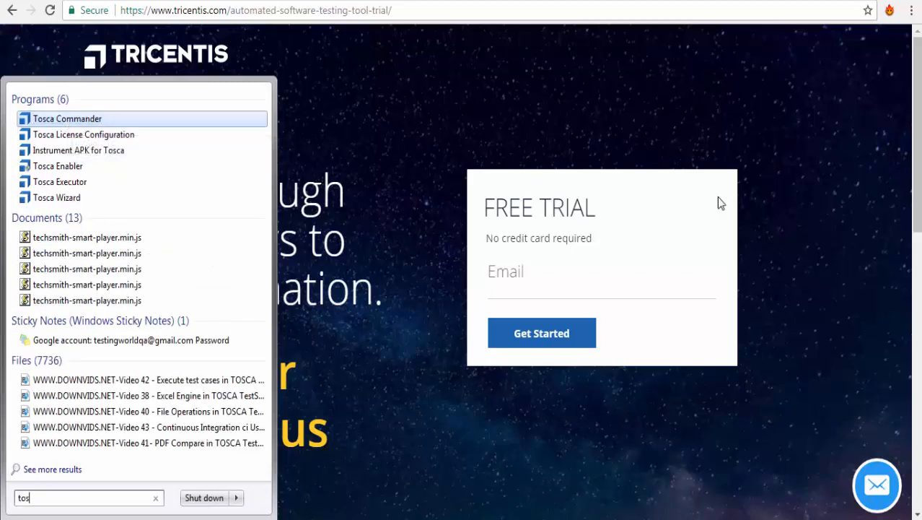
- Launch Tosca Commander from the Start menu search results
key(Return)
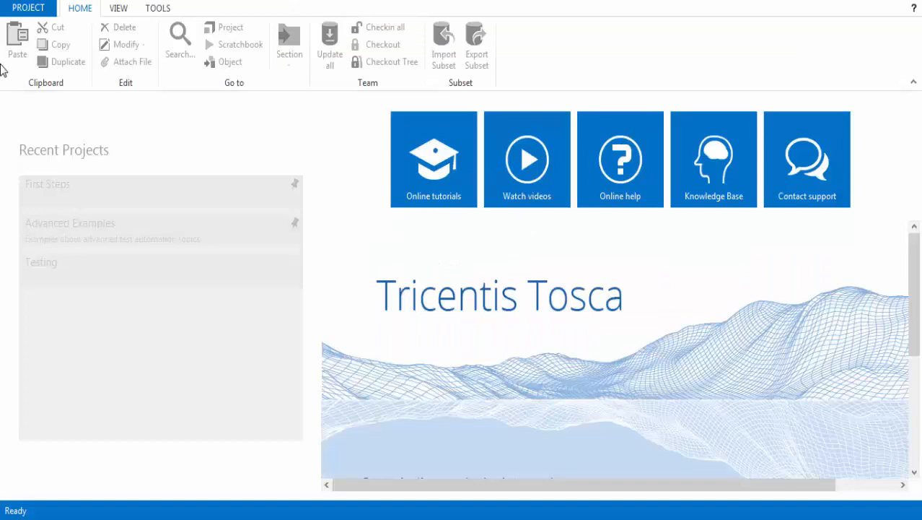
- Start license activation from Account and choose the Cloud hosted License Server, reaching the login form
click(27, 9)
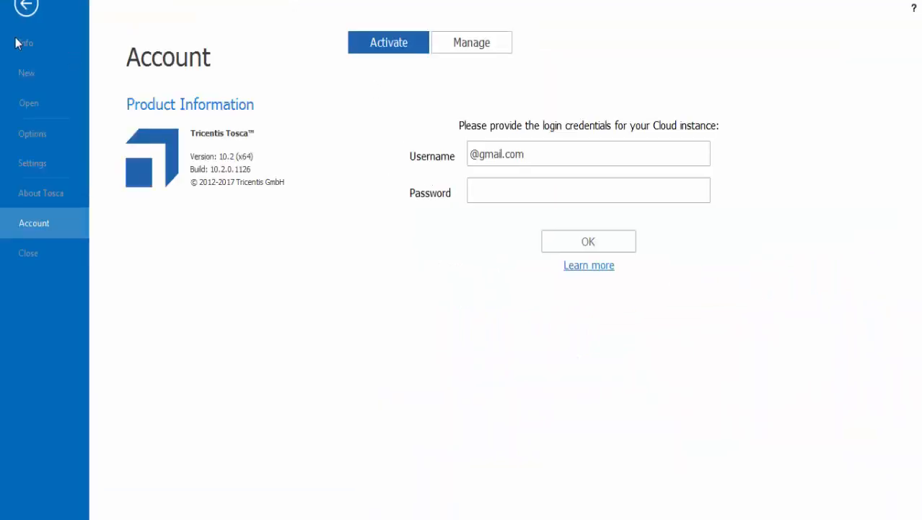
click(396, 53)
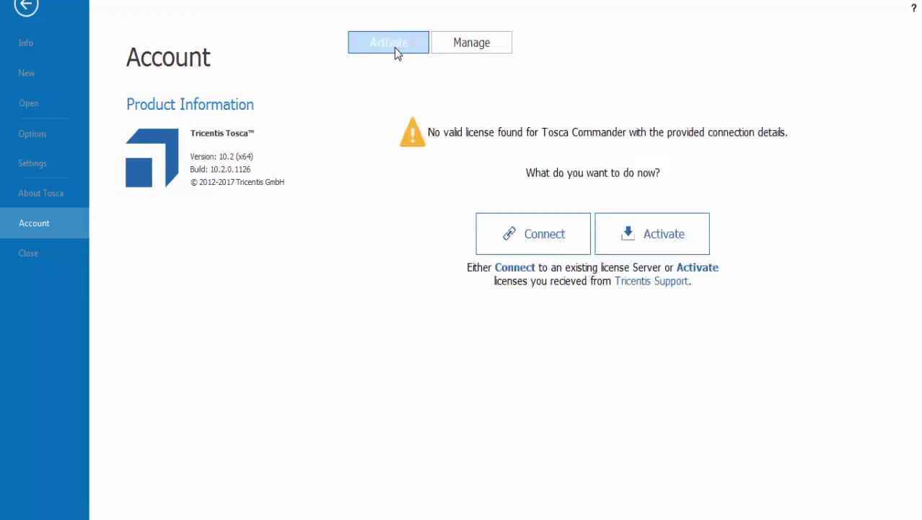
click(546, 245)
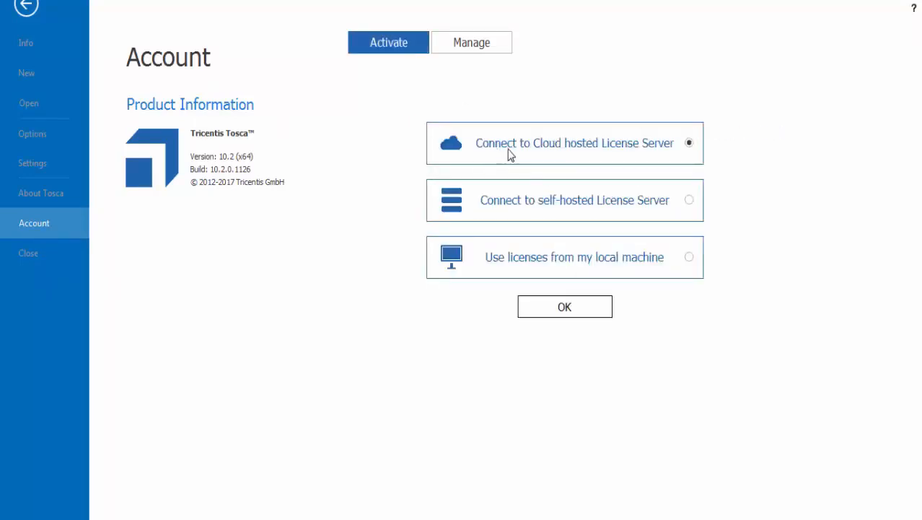
click(586, 322)
click(566, 166)
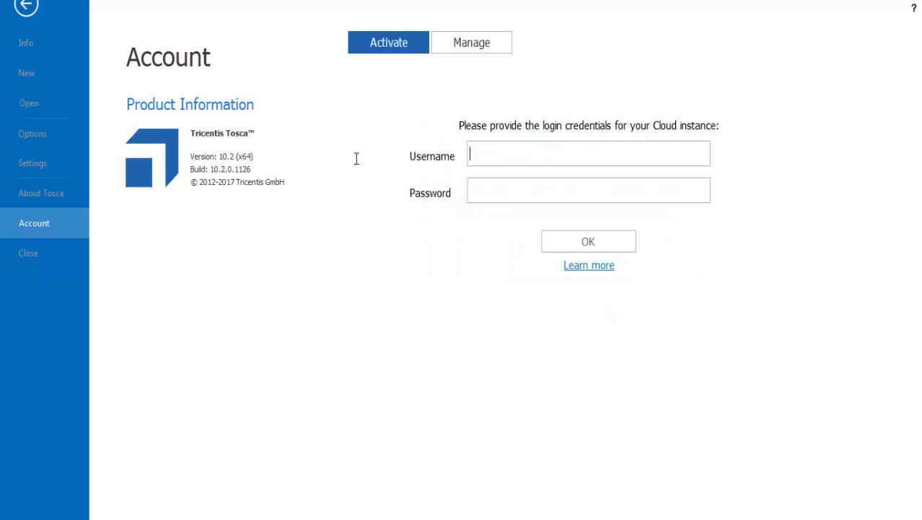
- Enter the Gmail username and password for cloud login, fixing typos, and submit them
key(BackSpace)
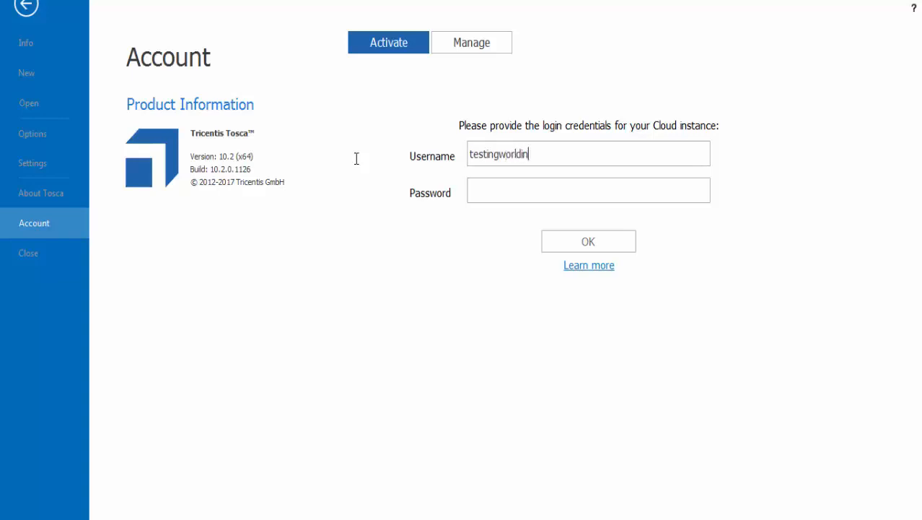
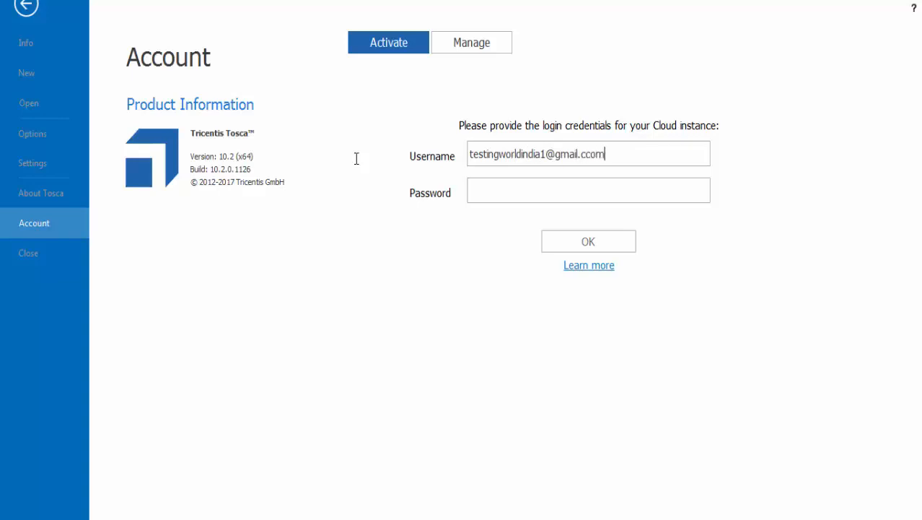
text(******)
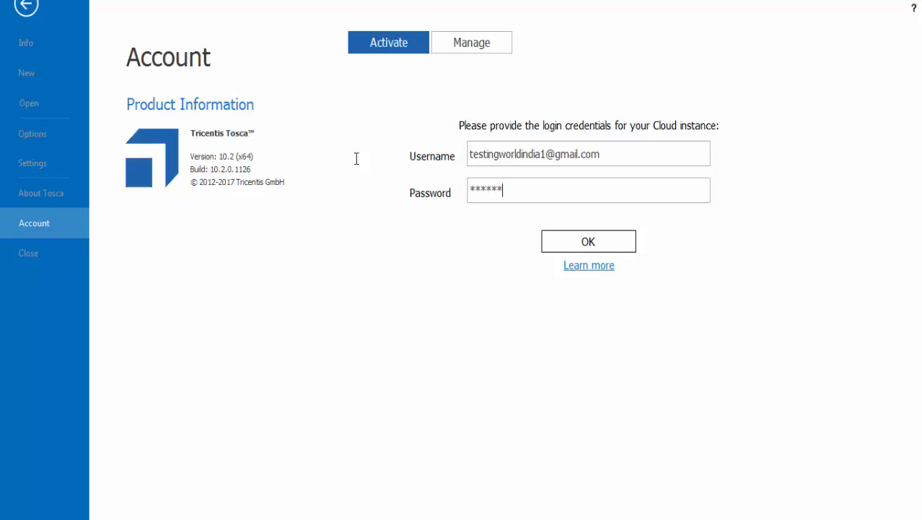
text(***)
click(574, 247)
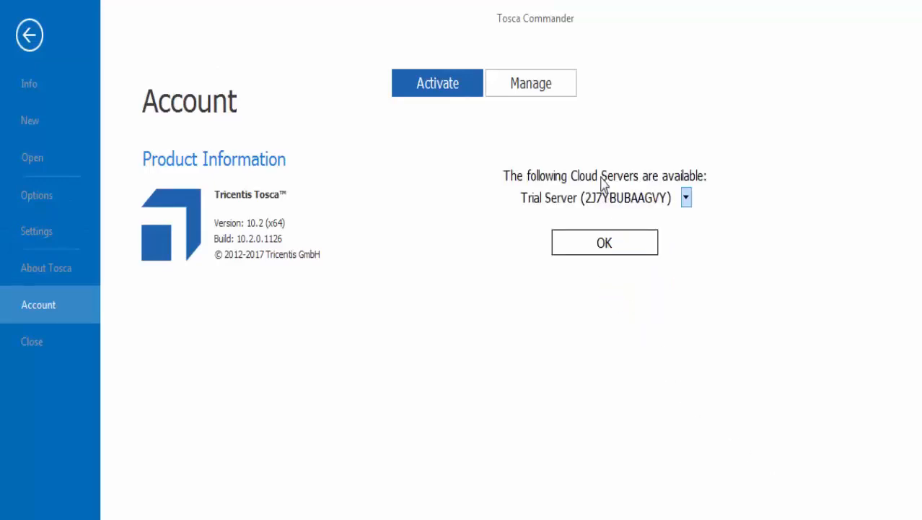
- Connect to the Trial Server with its Tosca Trial package and return to Commander home
click(601, 243)
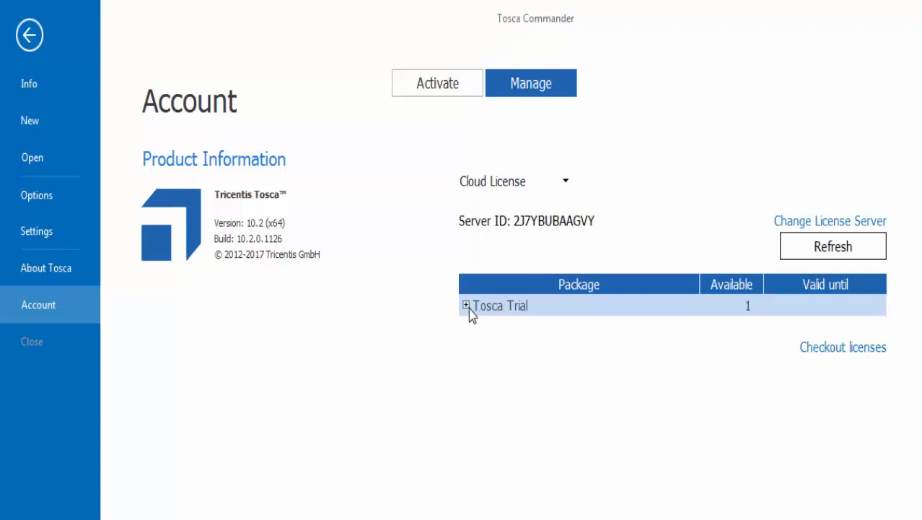
key(Escape)
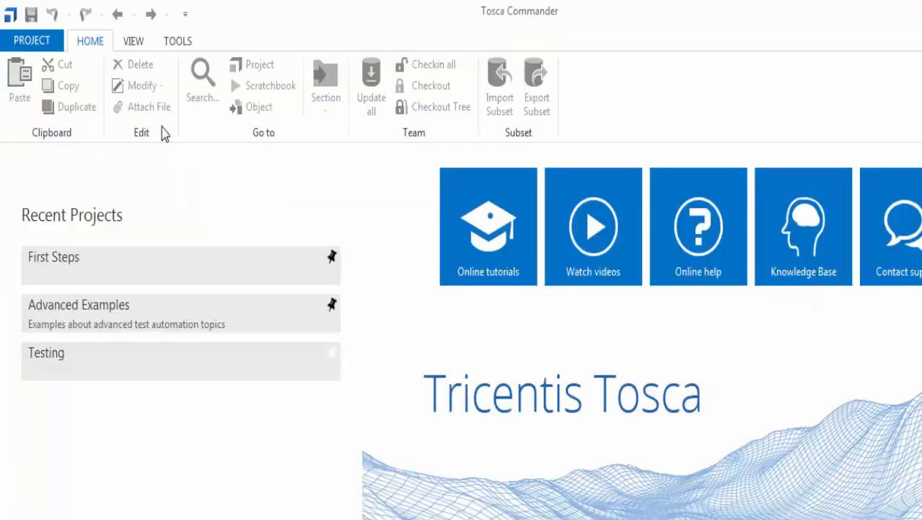